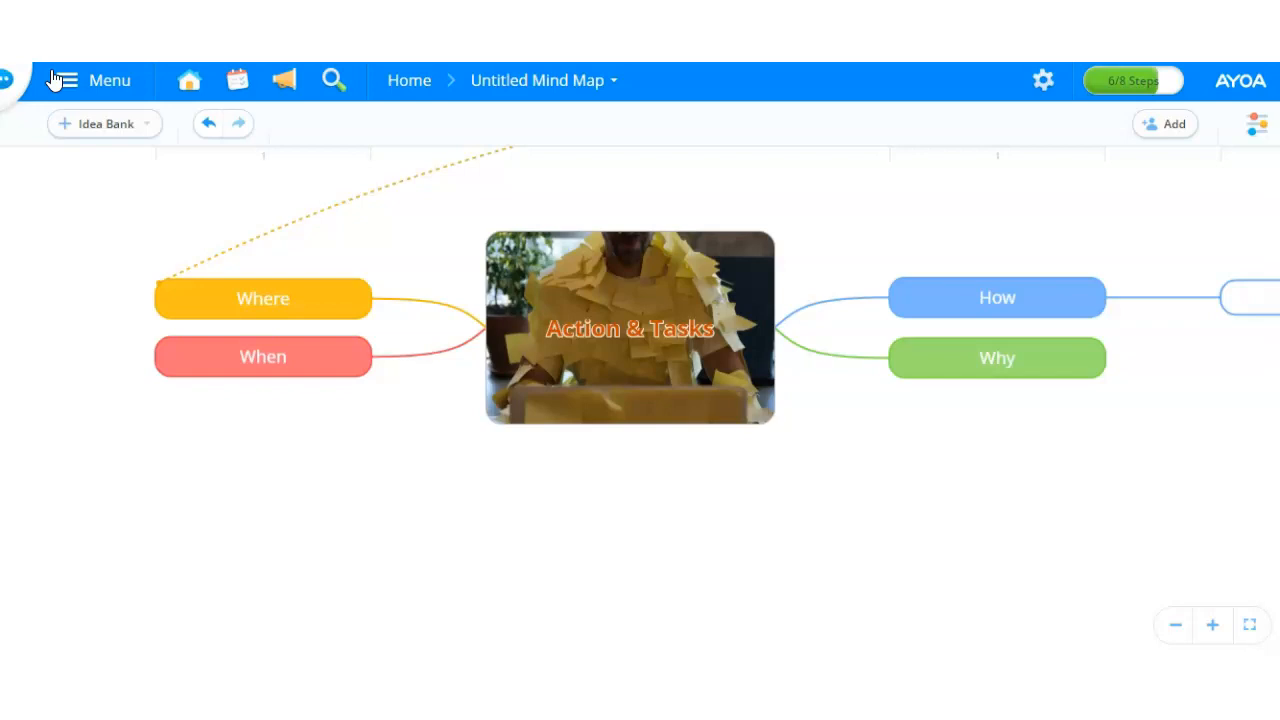
Step: Look over the mind maps and task boards on the home page, and view the planner
{"action": "left_click", "coordinate": [188, 80]}
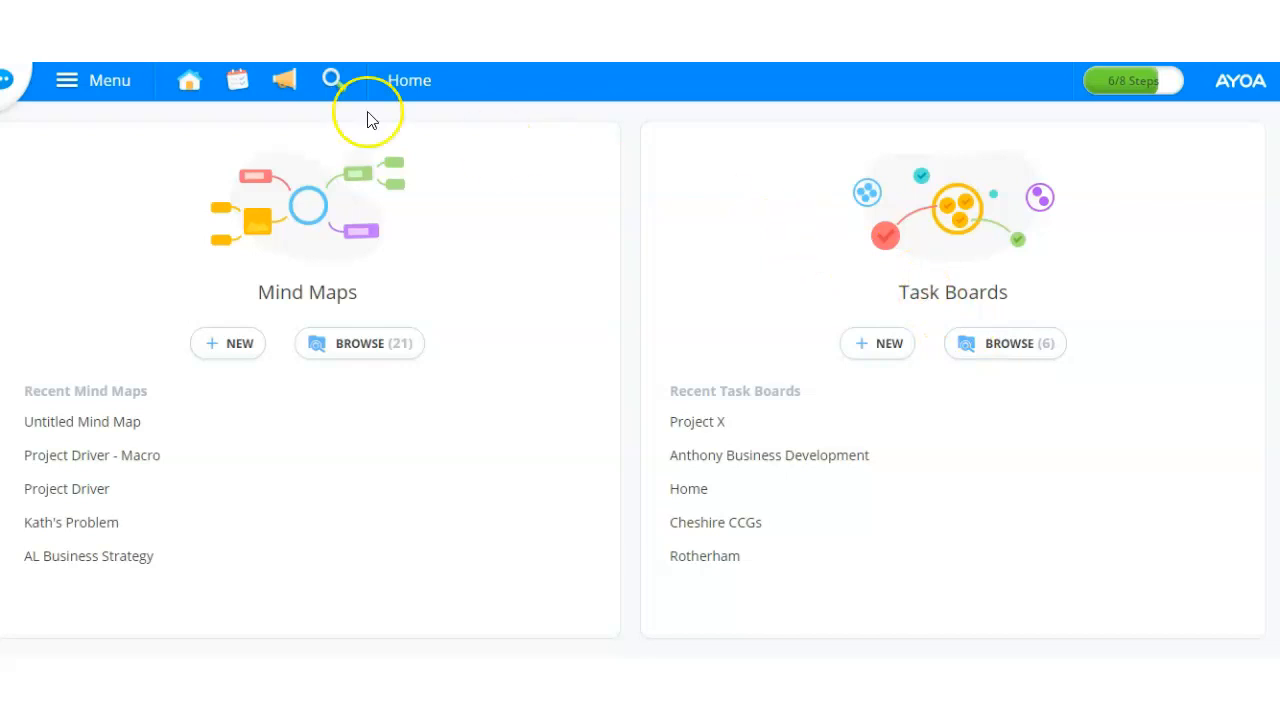
{"action": "left_click", "coordinate": [241, 88]}
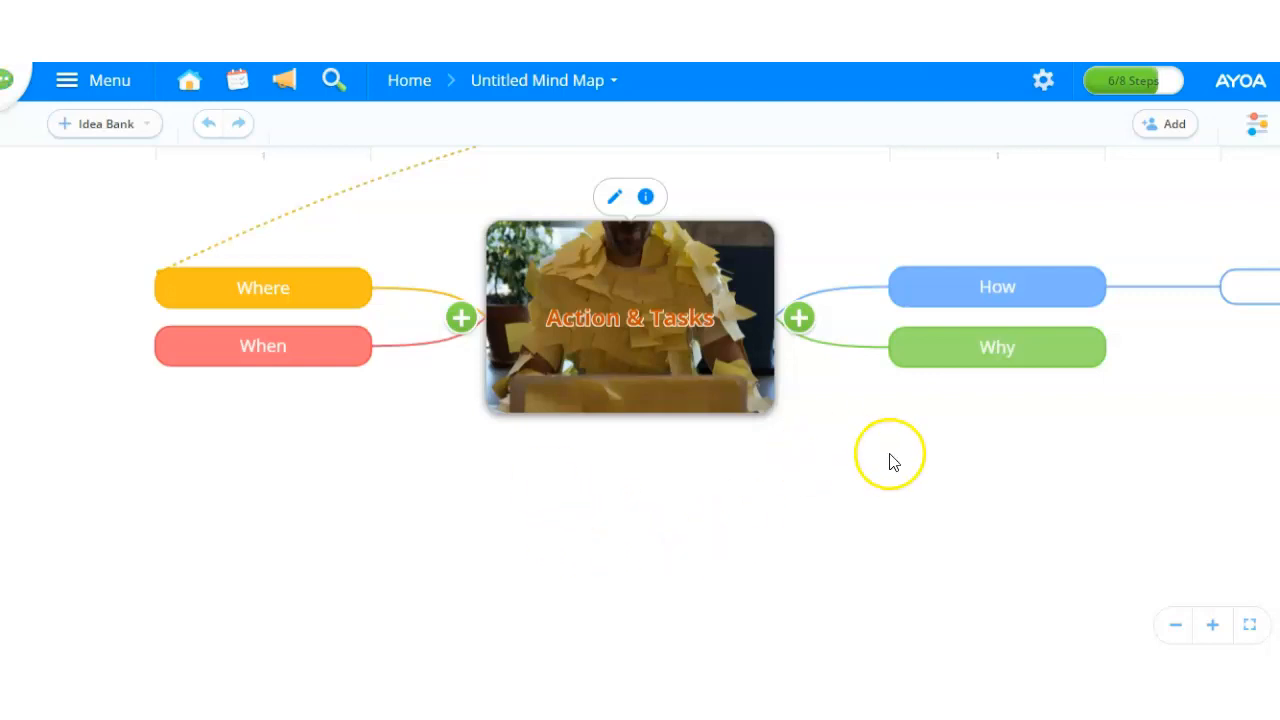
Step: Open the details of the How branch at its tasks
{"action": "left_click_drag", "start_coordinate": [961, 459], "coordinate": [788, 484]}
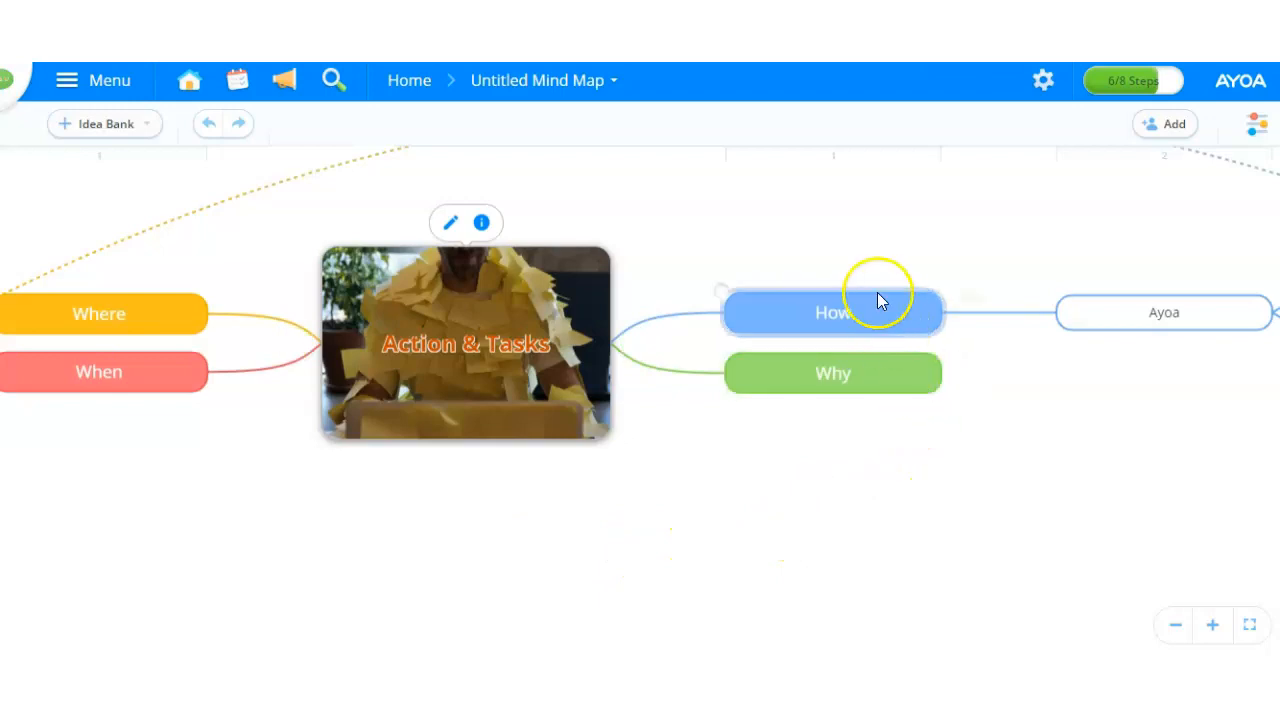
{"action": "left_click", "coordinate": [825, 308]}
{"action": "left_click", "coordinate": [557, 500]}
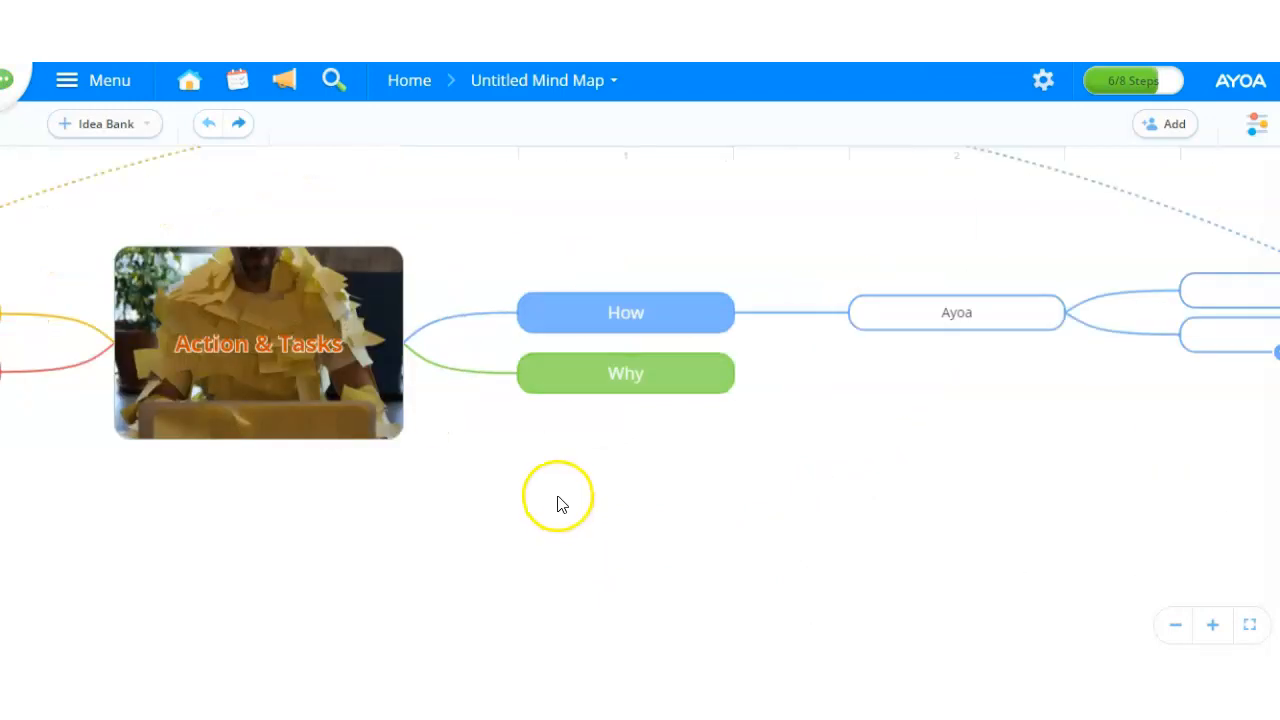
{"action": "left_click", "coordinate": [665, 313]}
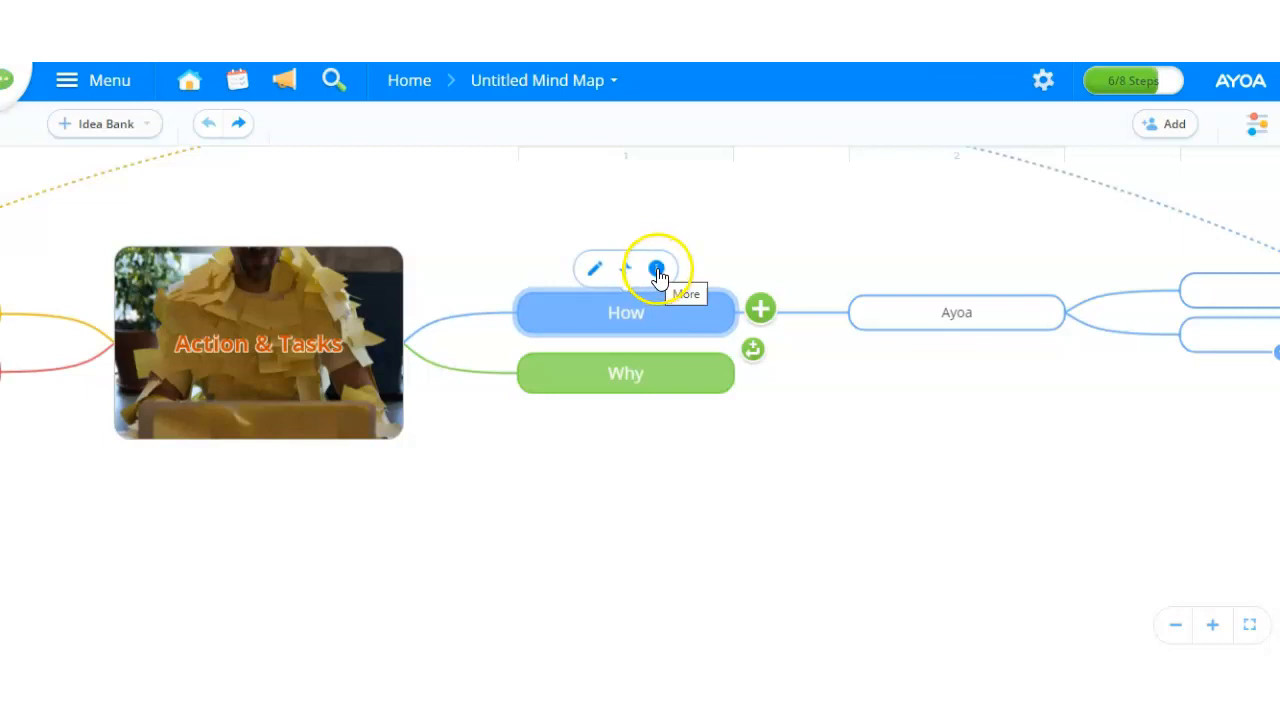
{"action": "left_click", "coordinate": [657, 272]}
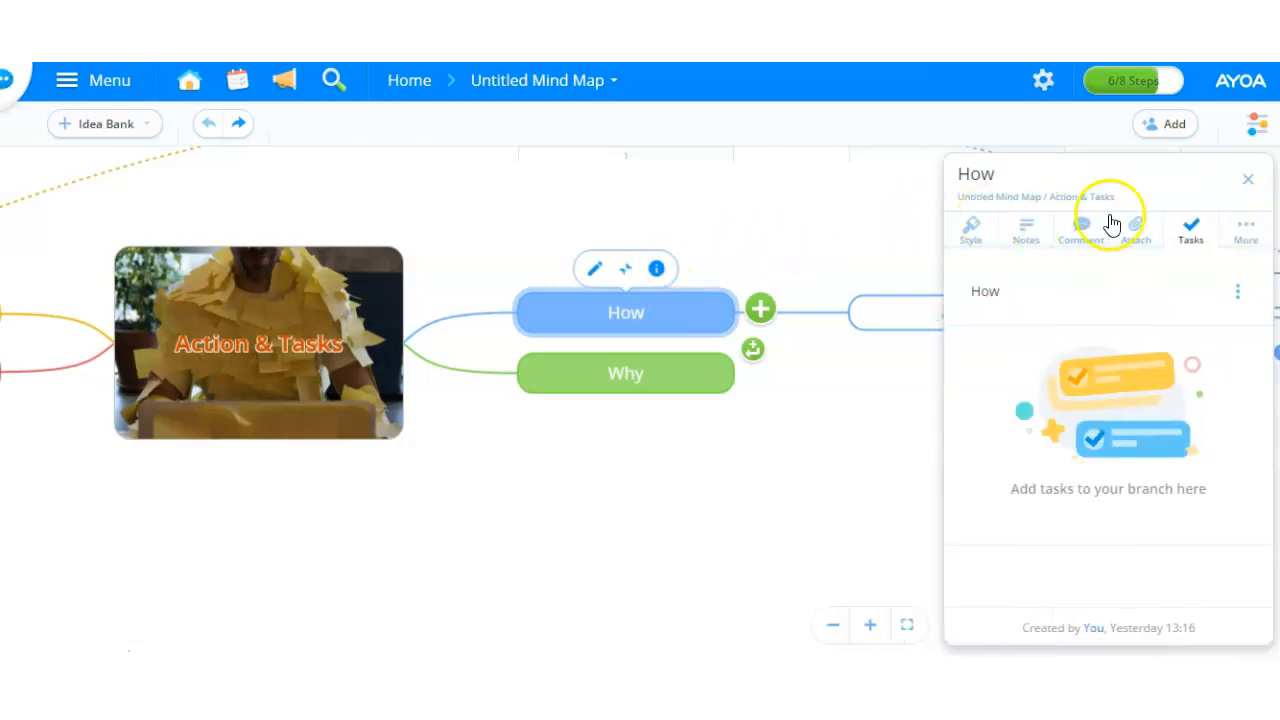
{"action": "left_click", "coordinate": [1192, 228]}
Step: Add a task named "Research X" to the How branch and assign it to a listed team member instead of Myself
{"action": "left_click", "coordinate": [1071, 300]}
{"action": "type", "text": "Res"}
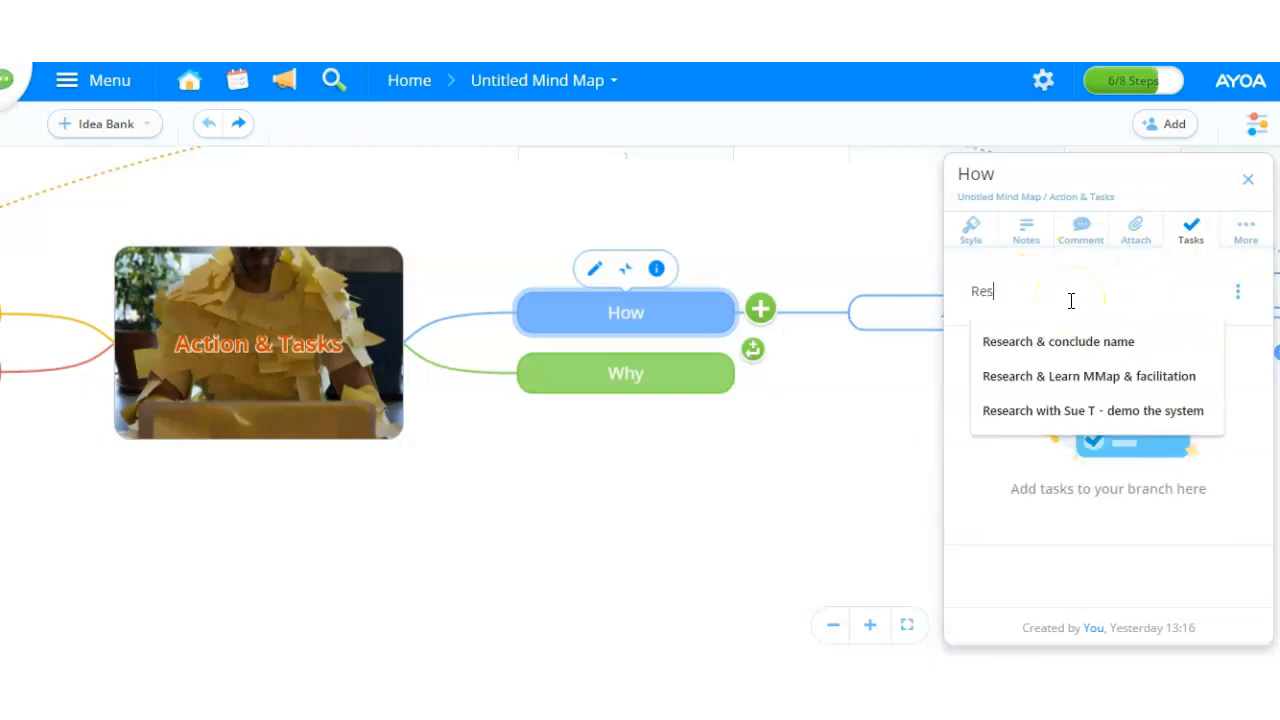
{"action": "type", "text": "earch X"}
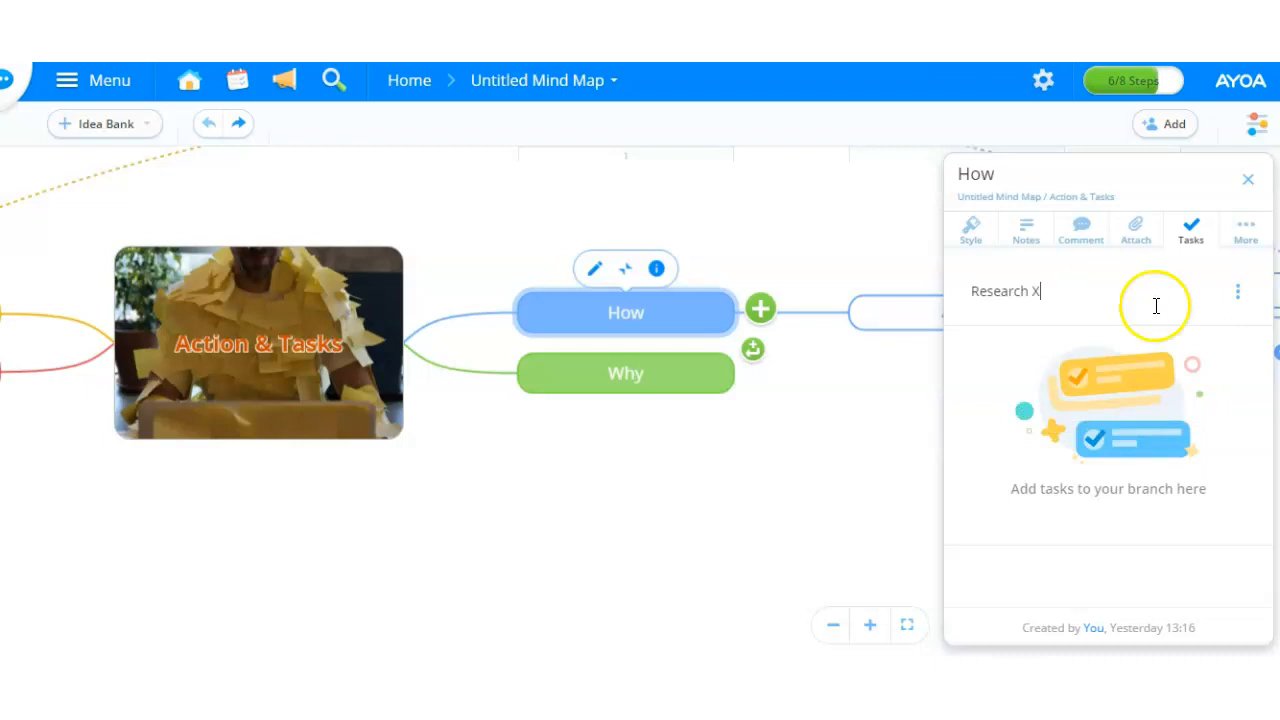
{"action": "left_click", "coordinate": [1240, 292]}
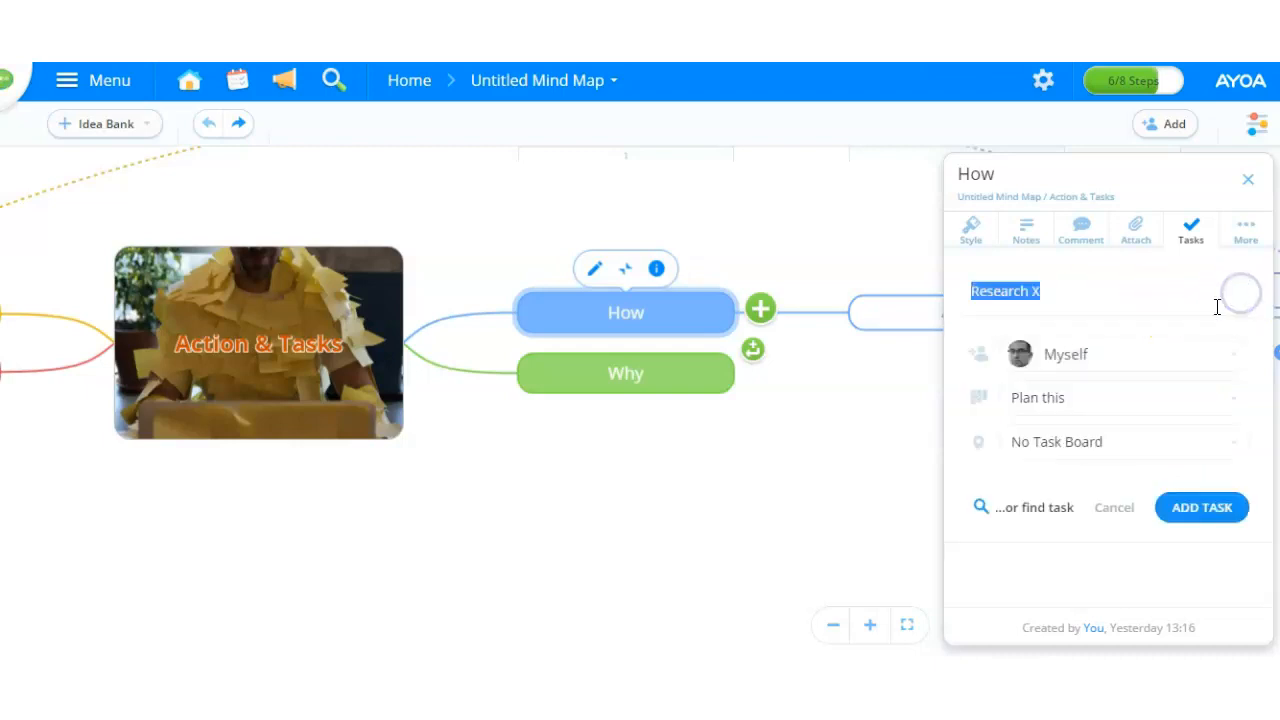
{"action": "left_click", "coordinate": [1073, 354]}
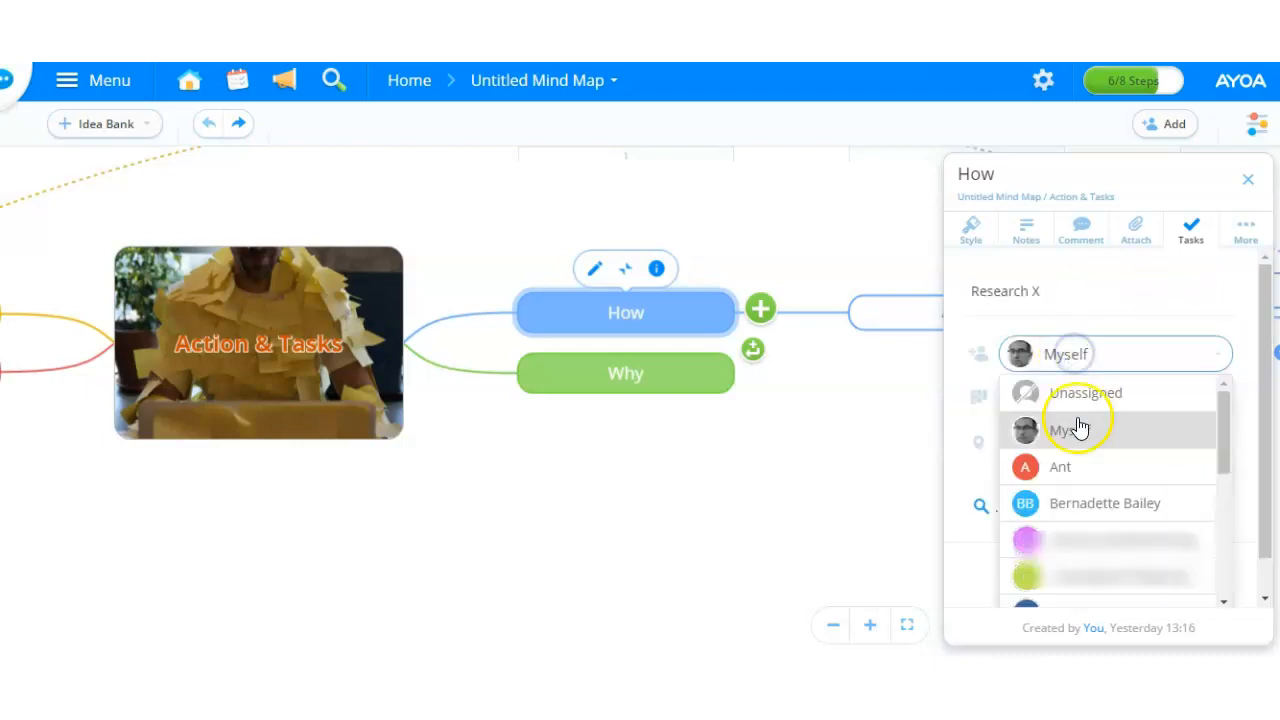
{"action": "left_click", "coordinate": [1064, 503]}
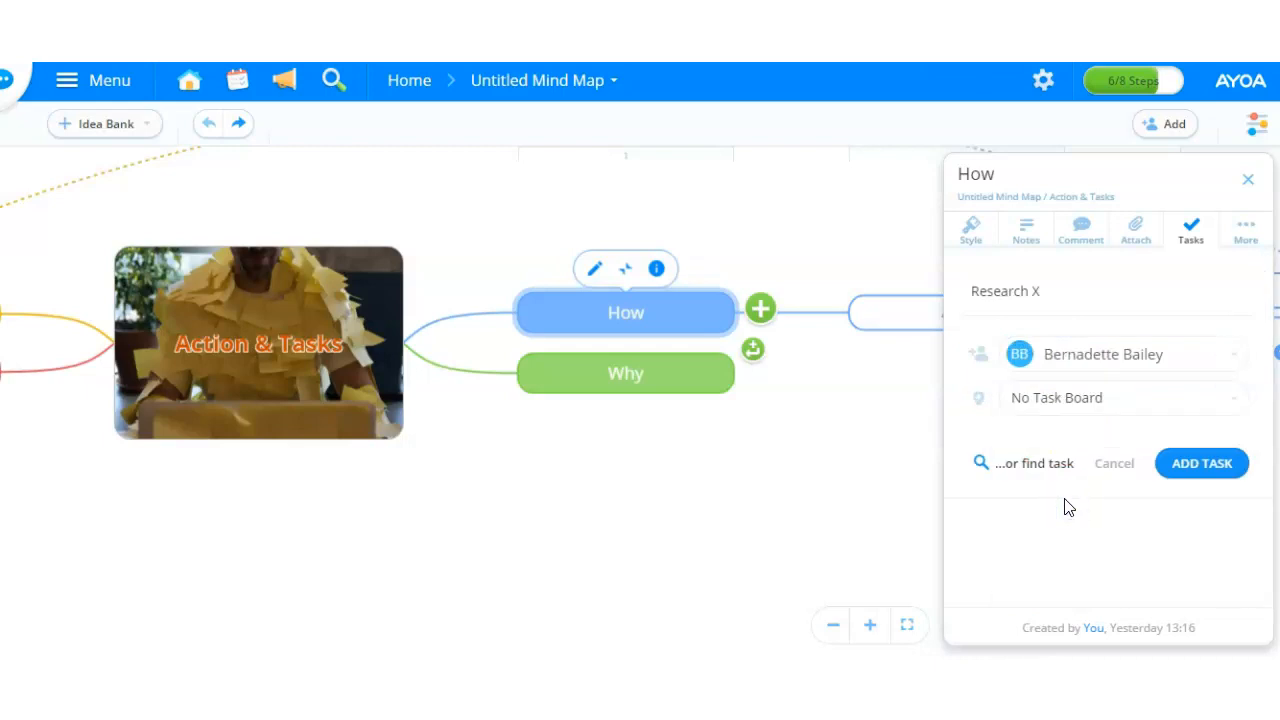
{"action": "left_click", "coordinate": [1208, 464]}
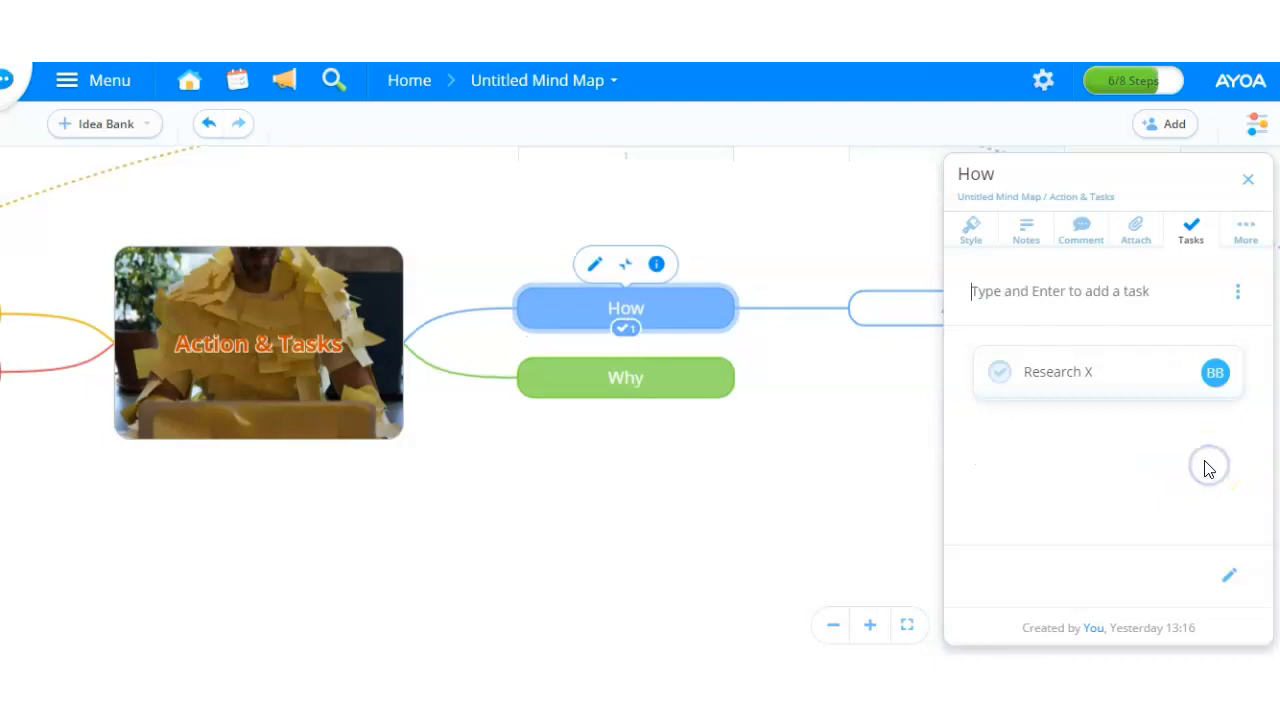
Step: Open the Research X task's details and examine its status options and progress setting
{"action": "left_click", "coordinate": [1058, 374]}
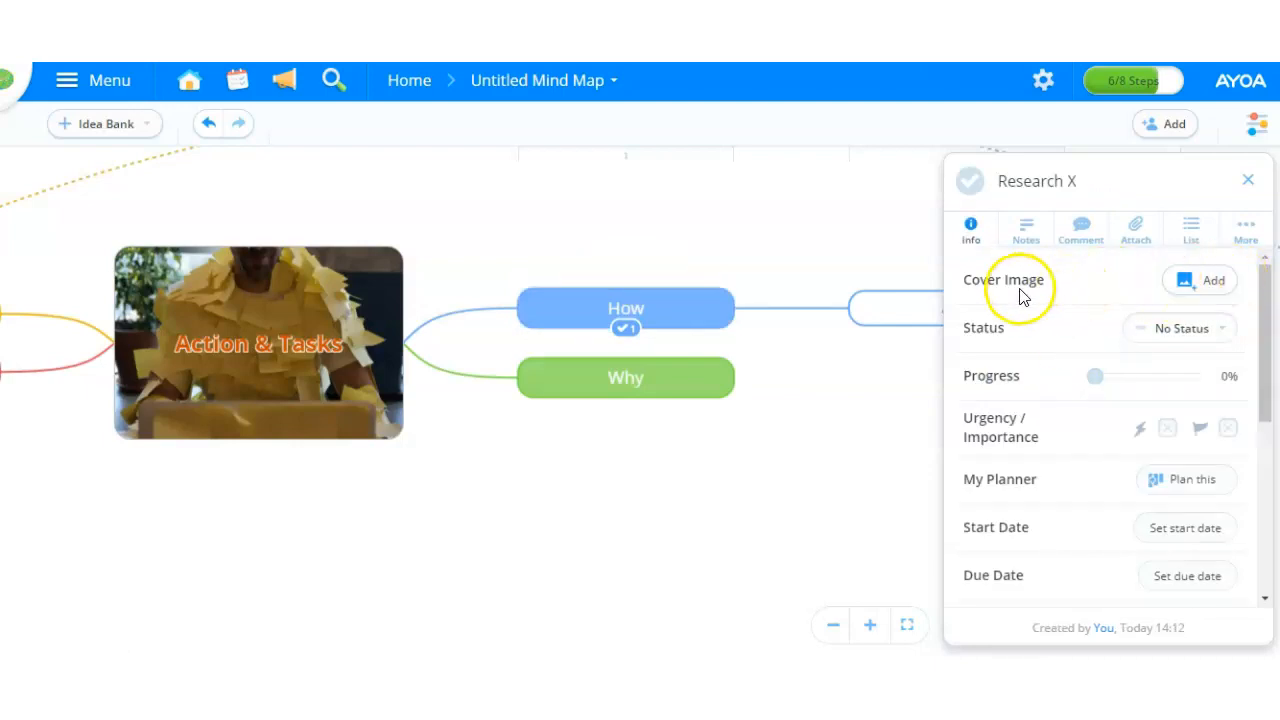
{"action": "left_click", "coordinate": [1228, 335]}
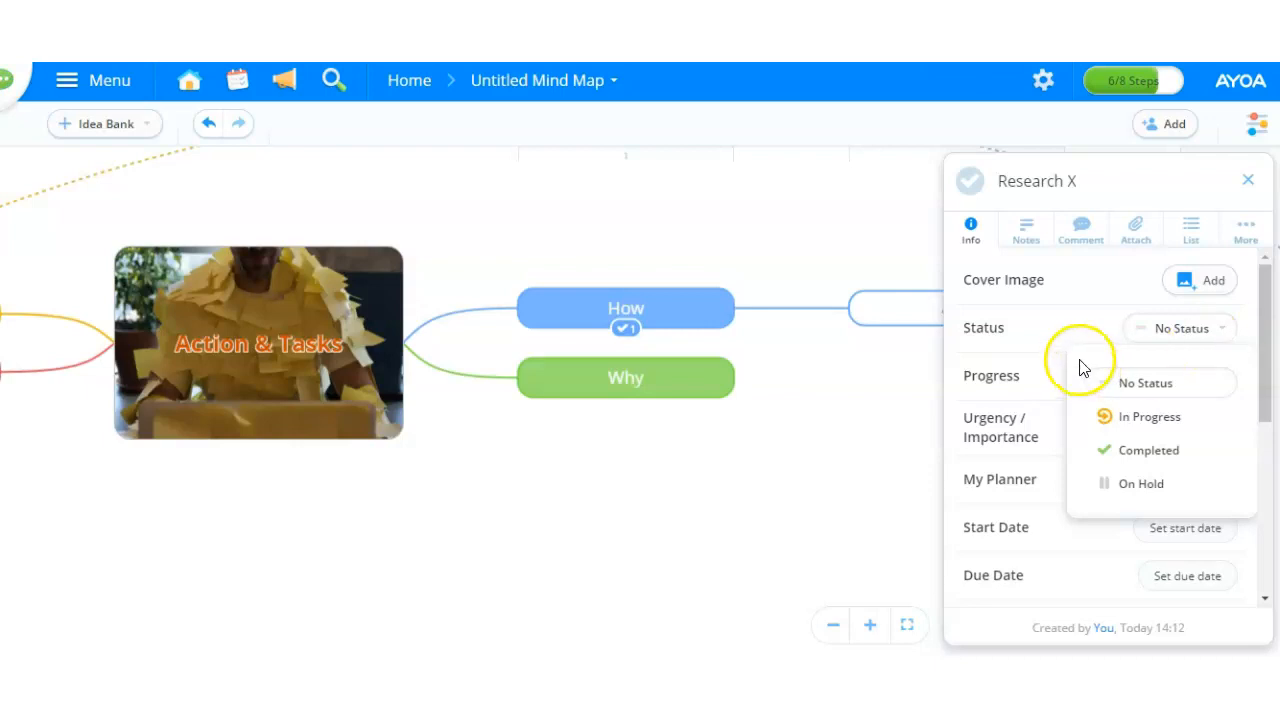
{"action": "left_click", "coordinate": [1046, 346]}
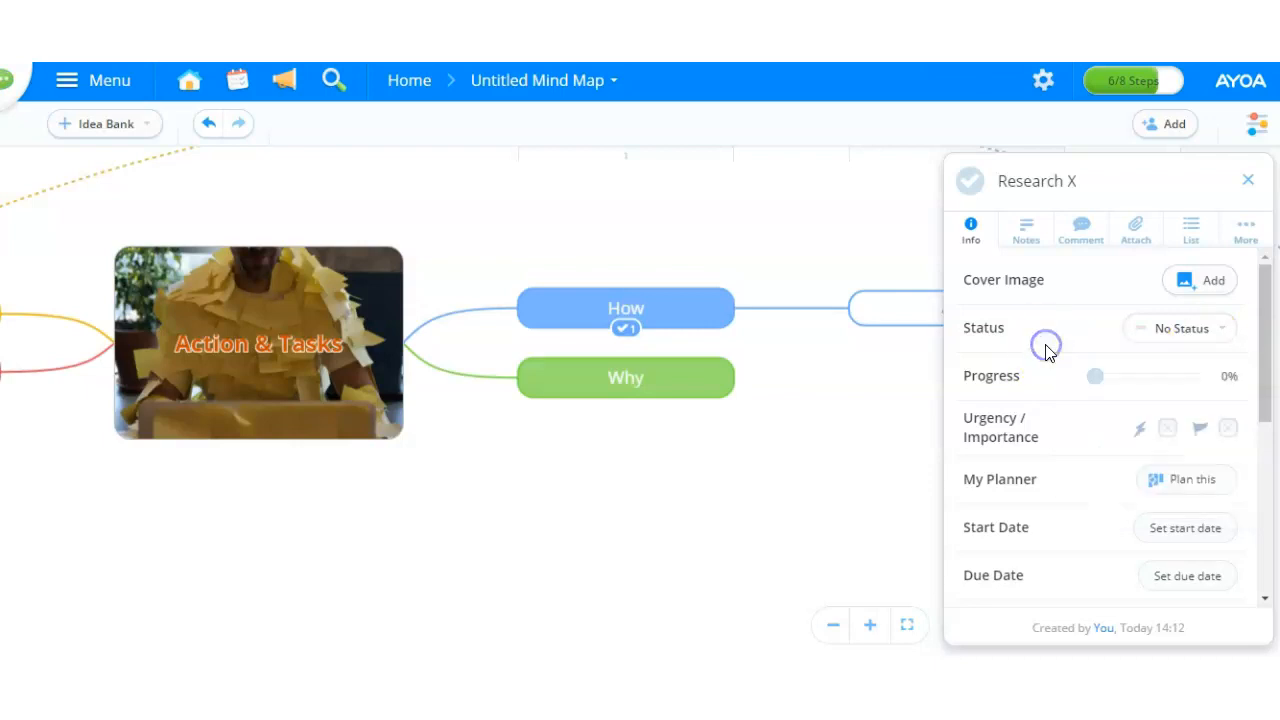
{"action": "left_click", "coordinate": [1099, 384]}
{"action": "left_click_drag", "start_coordinate": [1126, 383], "coordinate": [1092, 387]}
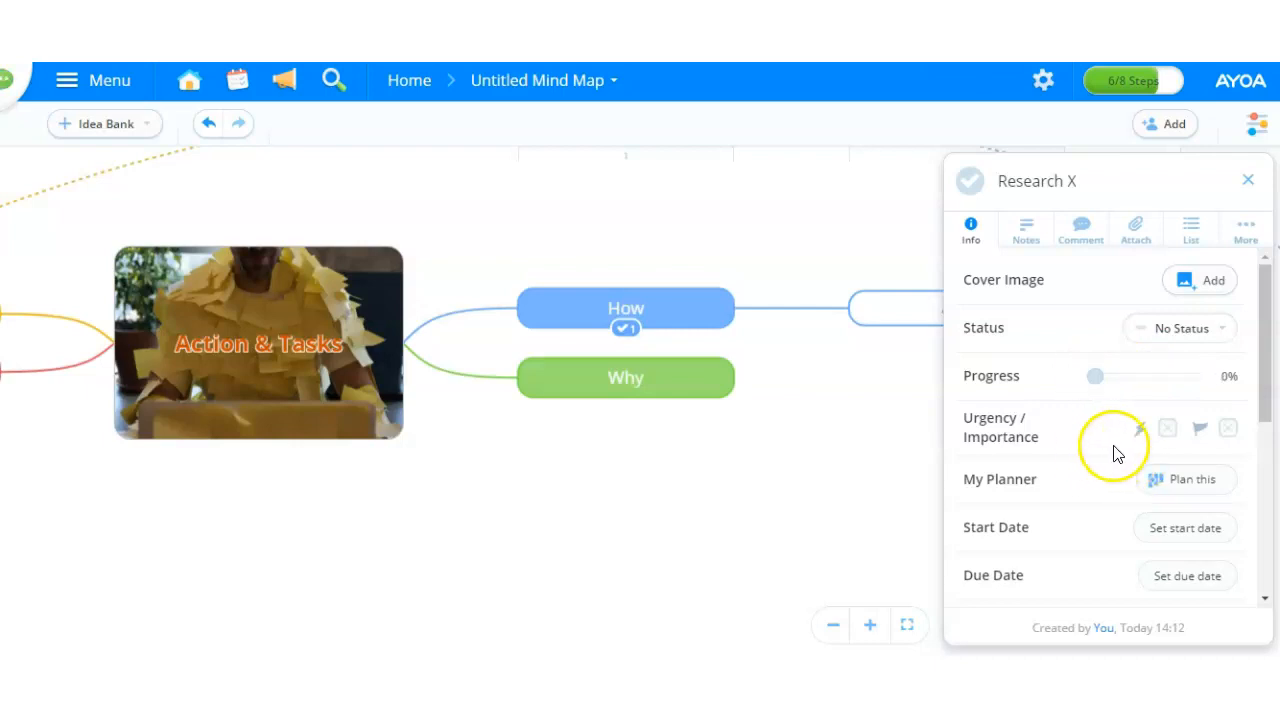
Step: Set the importance of the Research X task to red
{"action": "left_click", "coordinate": [1169, 430]}
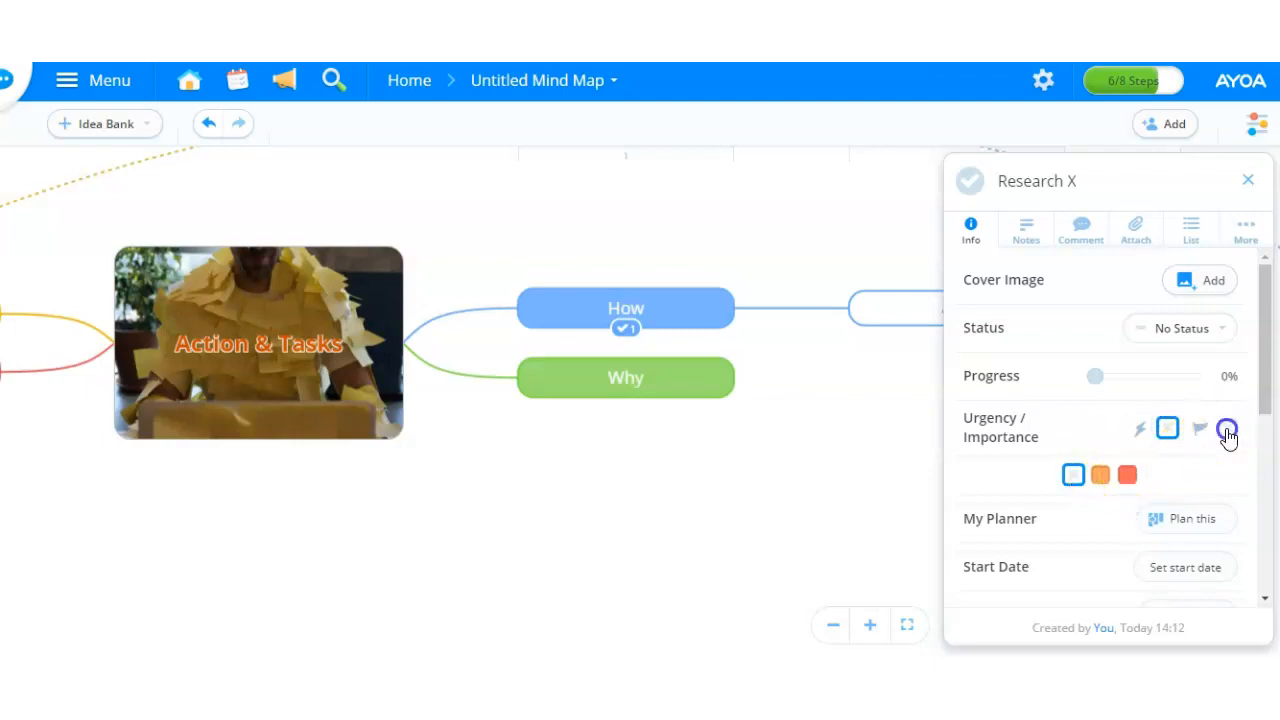
{"action": "left_click", "coordinate": [1126, 476]}
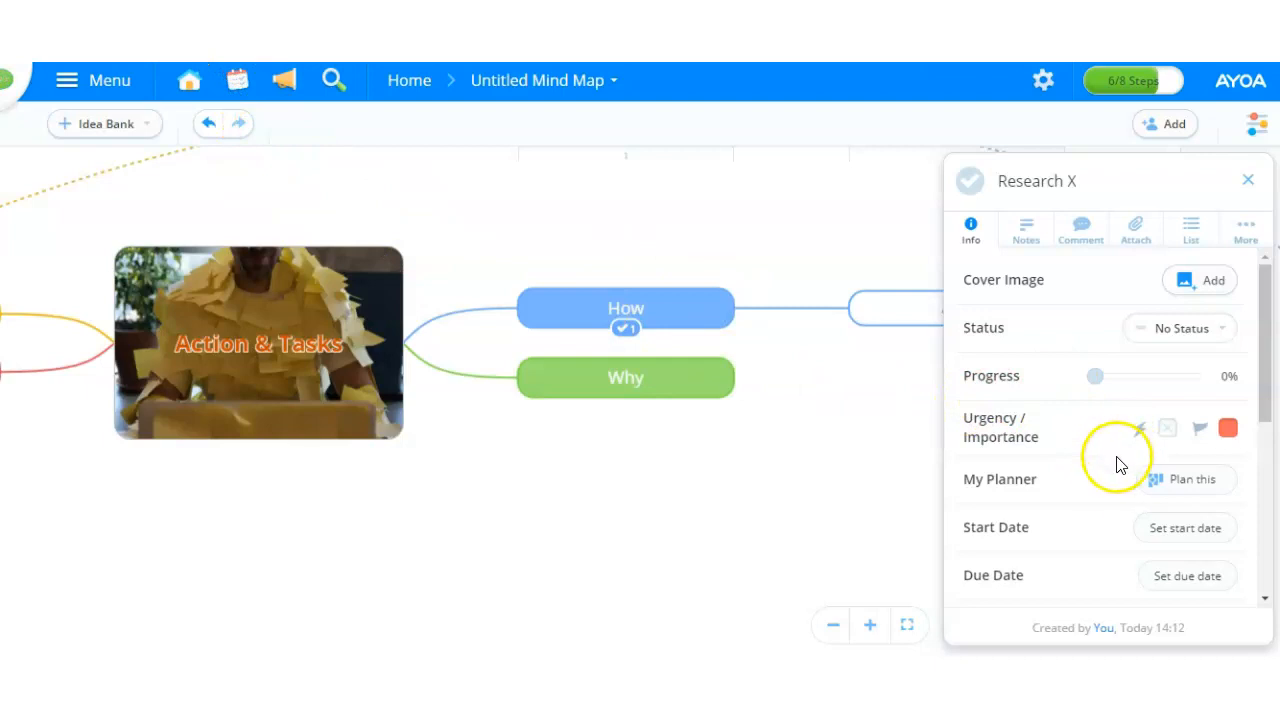
Step: Review the Research X task's planner options and due date setting
{"action": "scroll", "coordinate": [1120, 556], "scroll_direction": "down", "scroll_amount": 1}
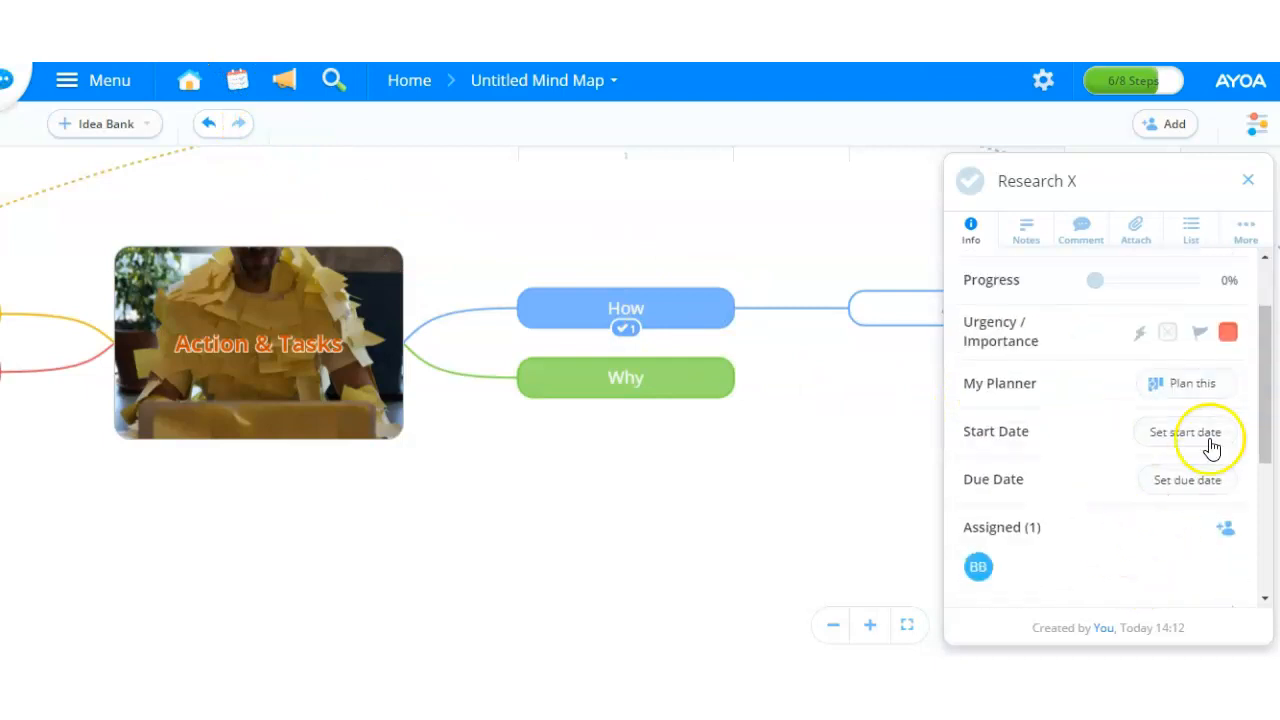
{"action": "left_click", "coordinate": [1195, 386]}
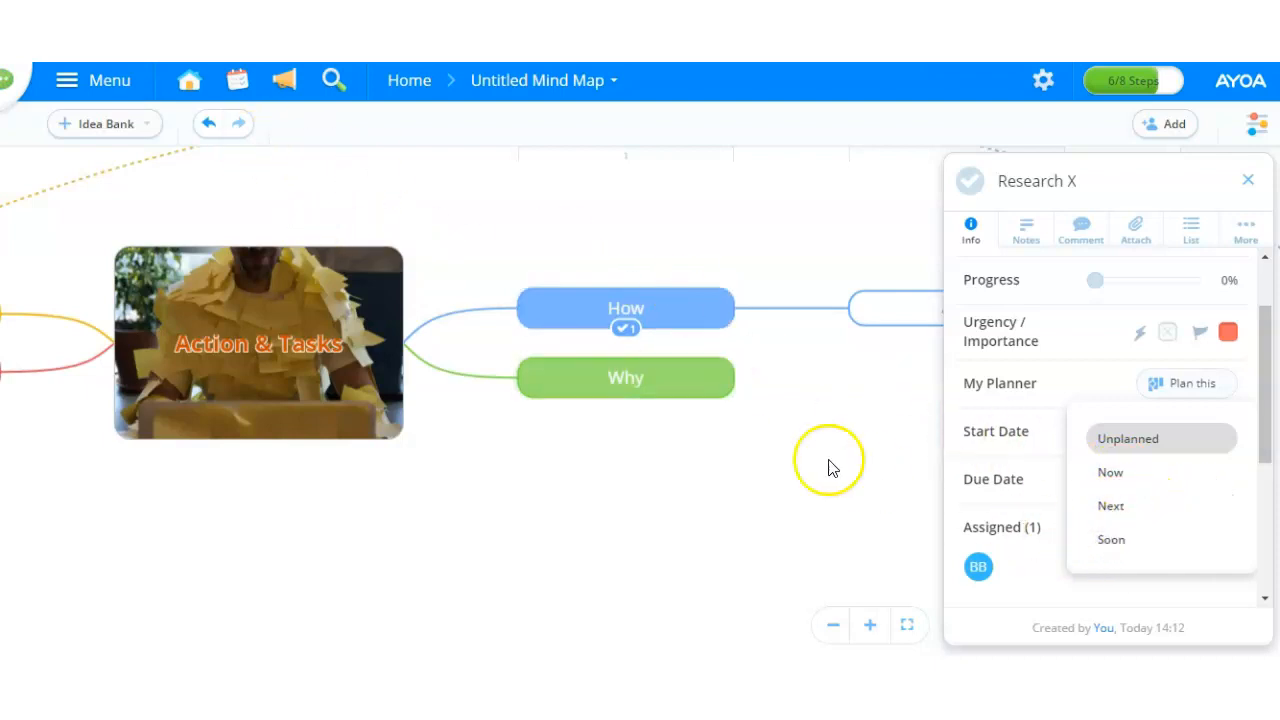
{"action": "scroll", "coordinate": [1197, 333], "scroll_direction": "down", "scroll_amount": 1}
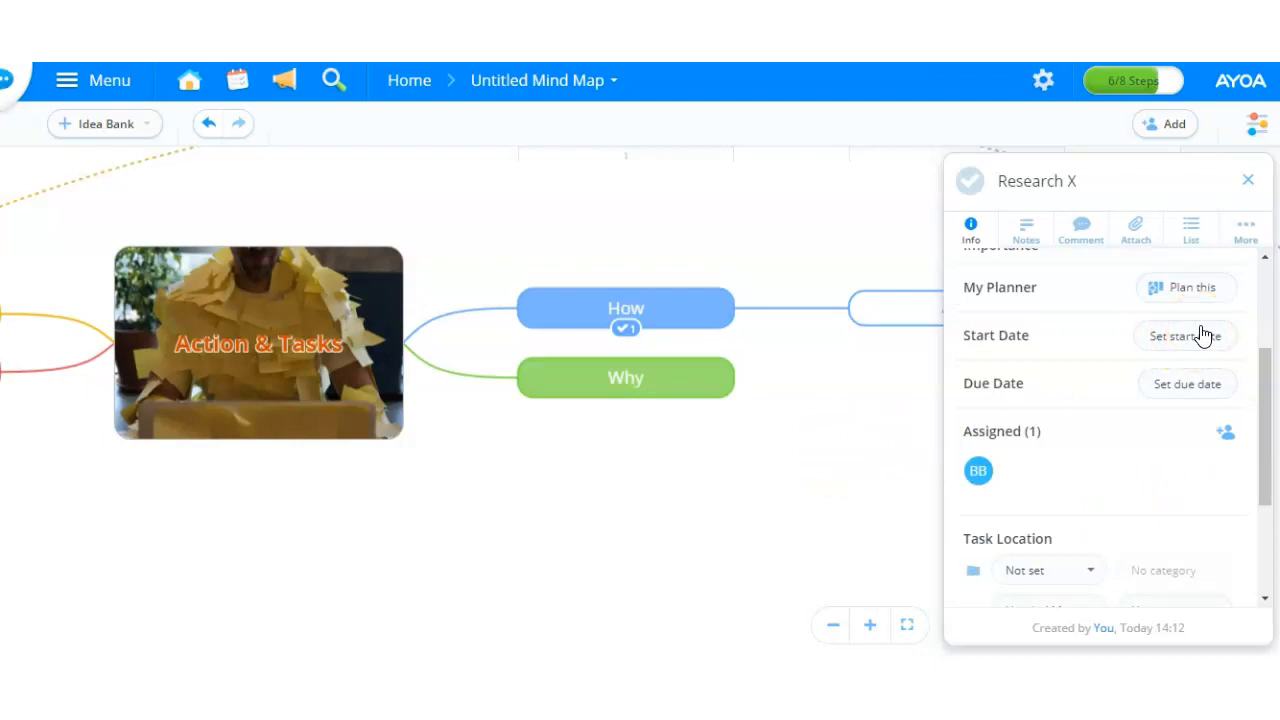
{"action": "left_click", "coordinate": [1178, 385]}
Step: Try to set the Research X task's location to the Project X task board
{"action": "scroll", "coordinate": [1066, 510], "scroll_direction": "down", "scroll_amount": 3}
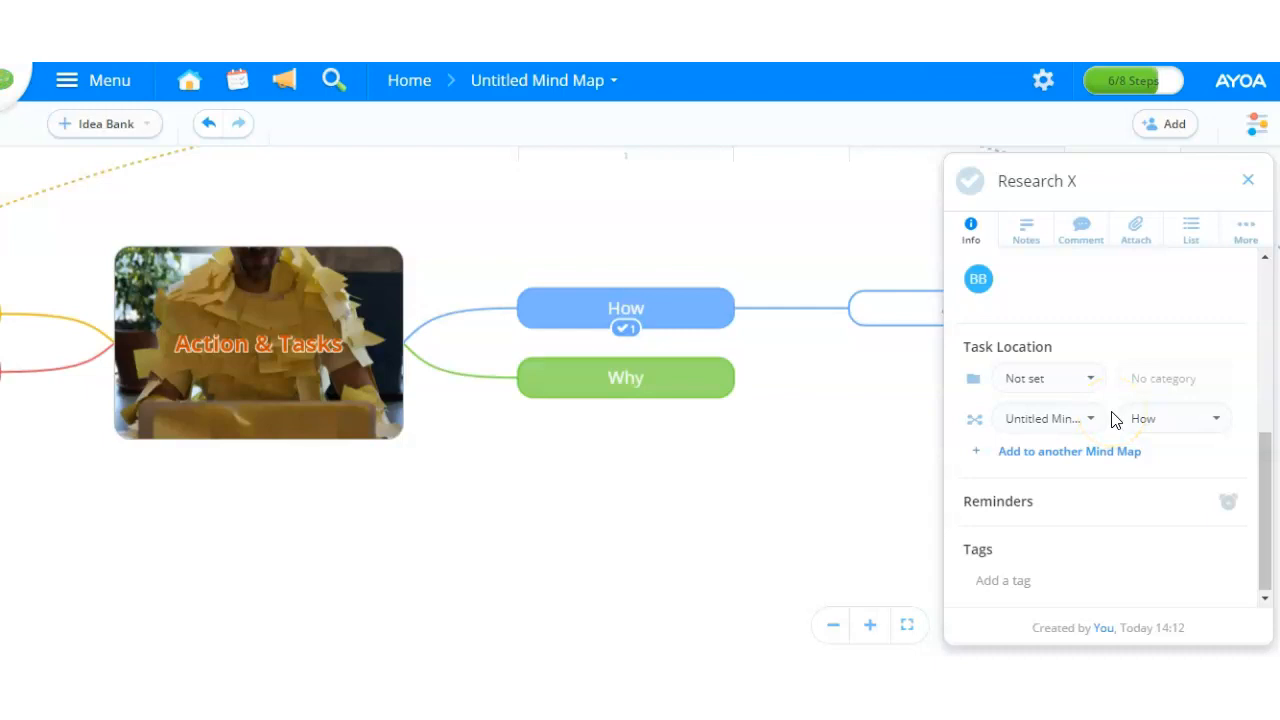
{"action": "left_click", "coordinate": [1089, 377]}
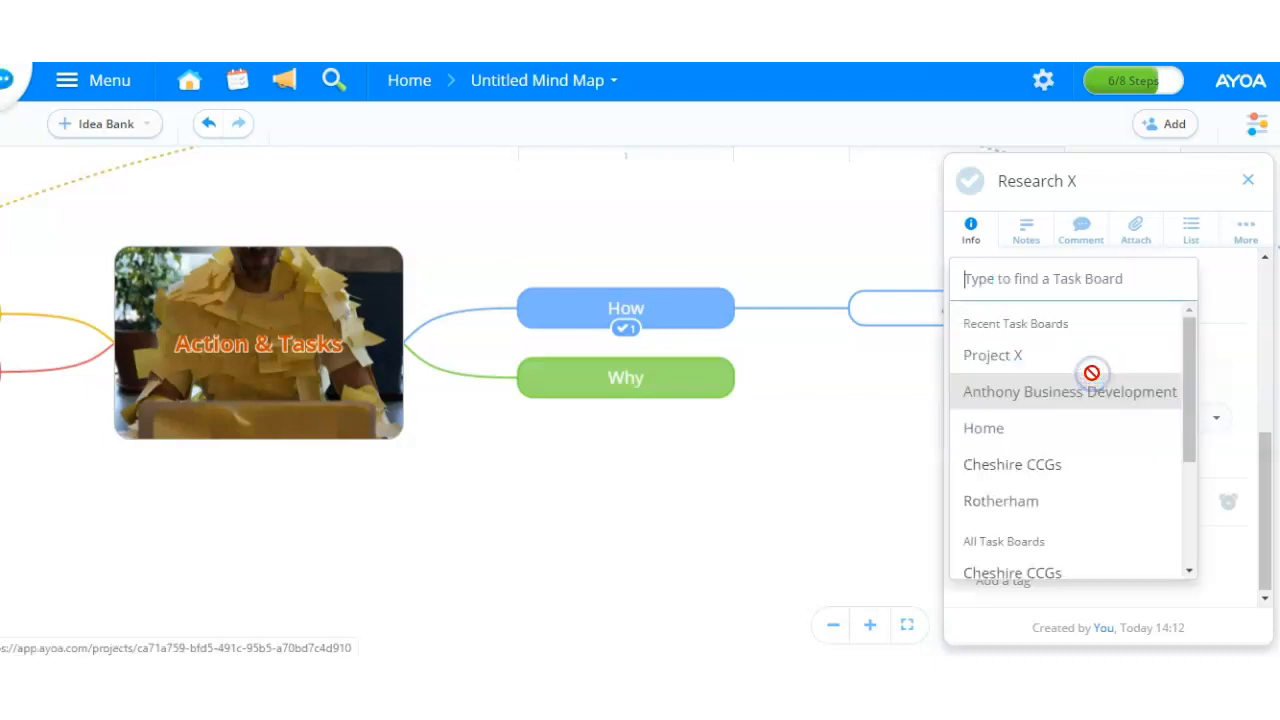
{"action": "left_click", "coordinate": [992, 354]}
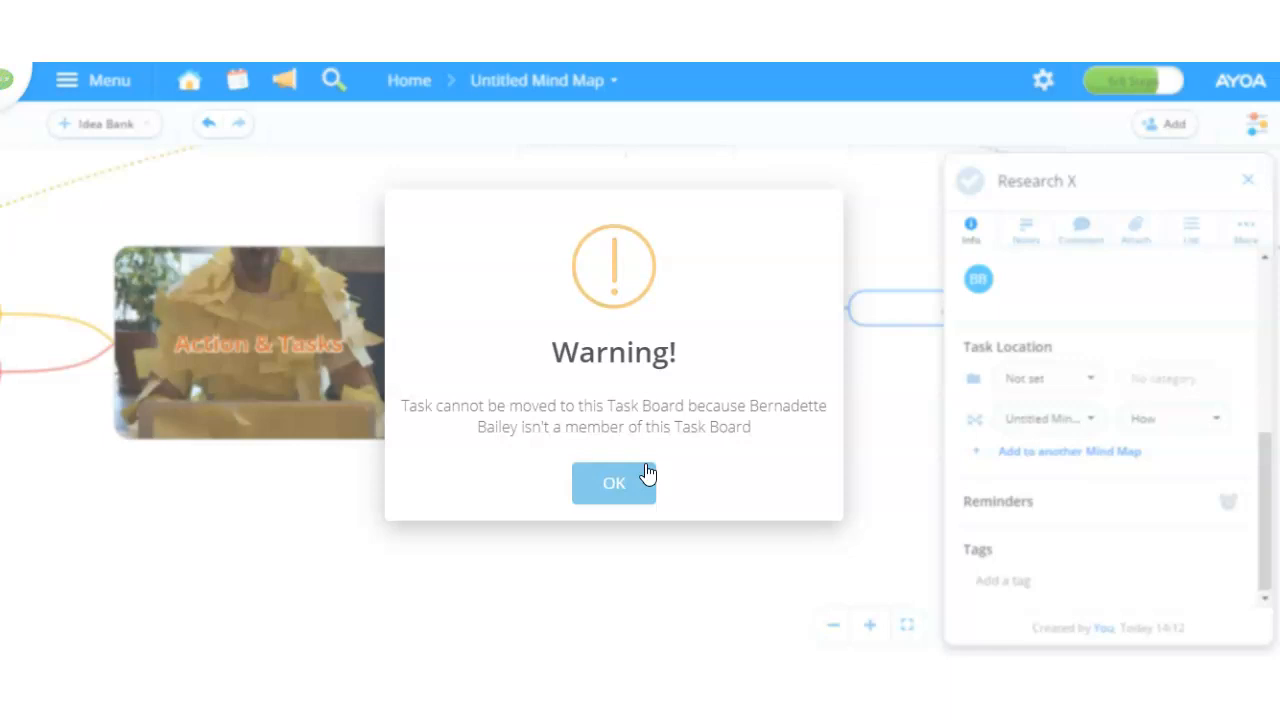
{"action": "left_click", "coordinate": [616, 487]}
{"action": "left_click", "coordinate": [1088, 376]}
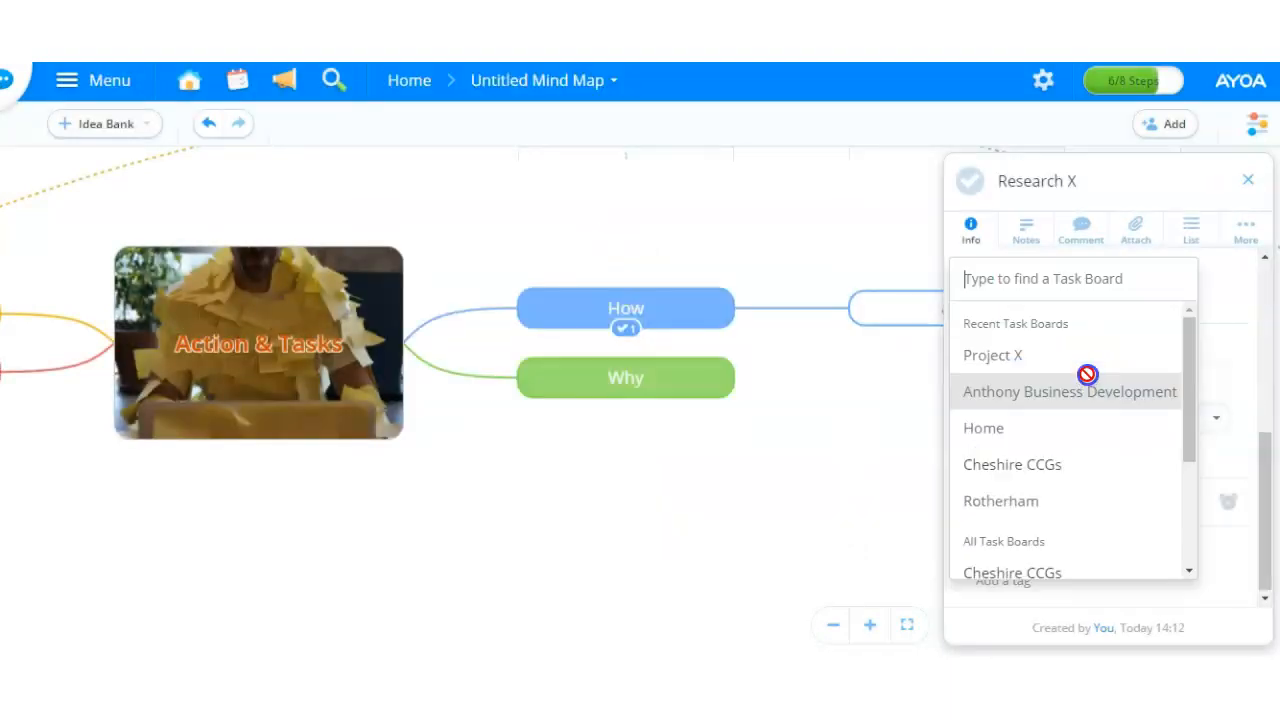
{"action": "left_click", "coordinate": [889, 400]}
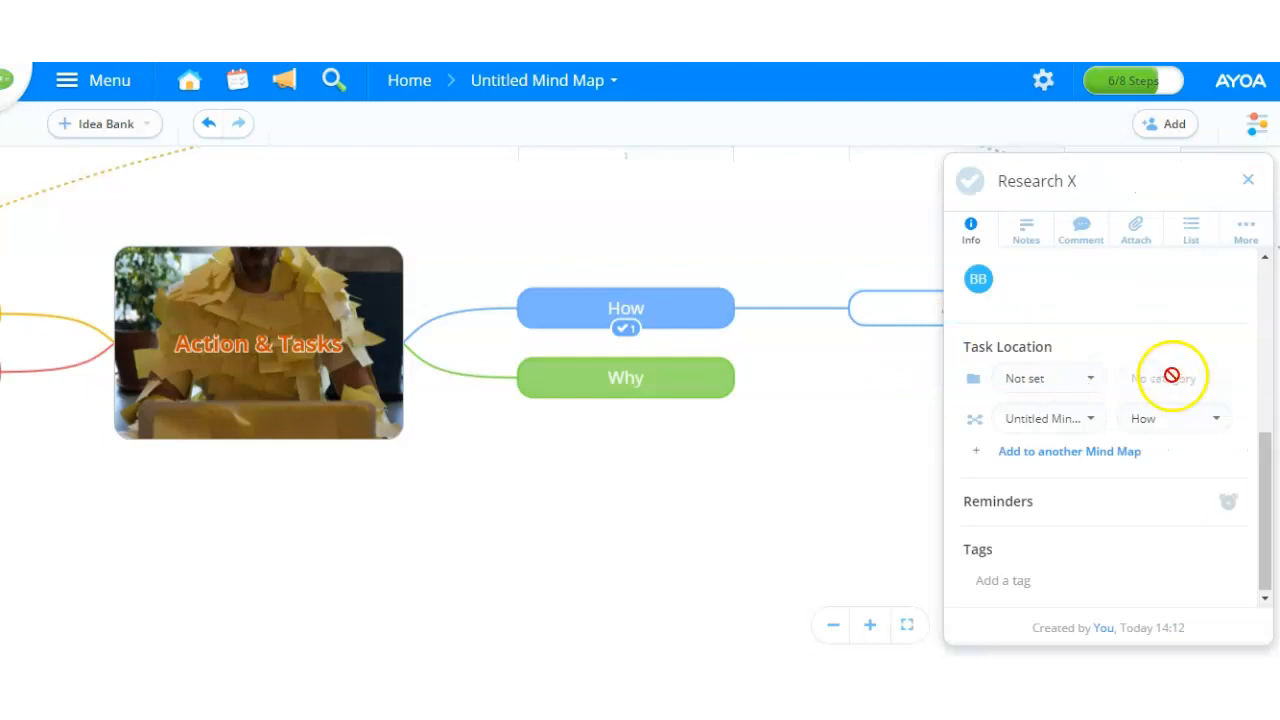
{"action": "left_click", "coordinate": [1172, 376]}
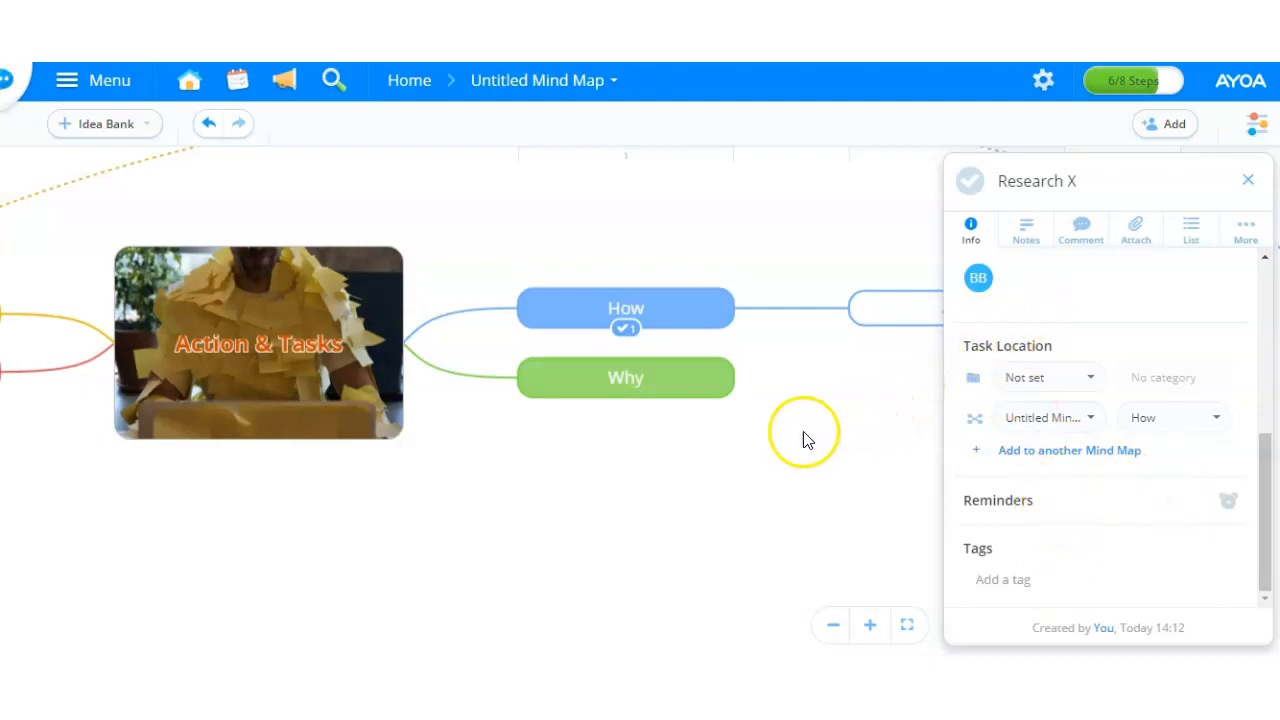
{"action": "left_click", "coordinate": [475, 532]}
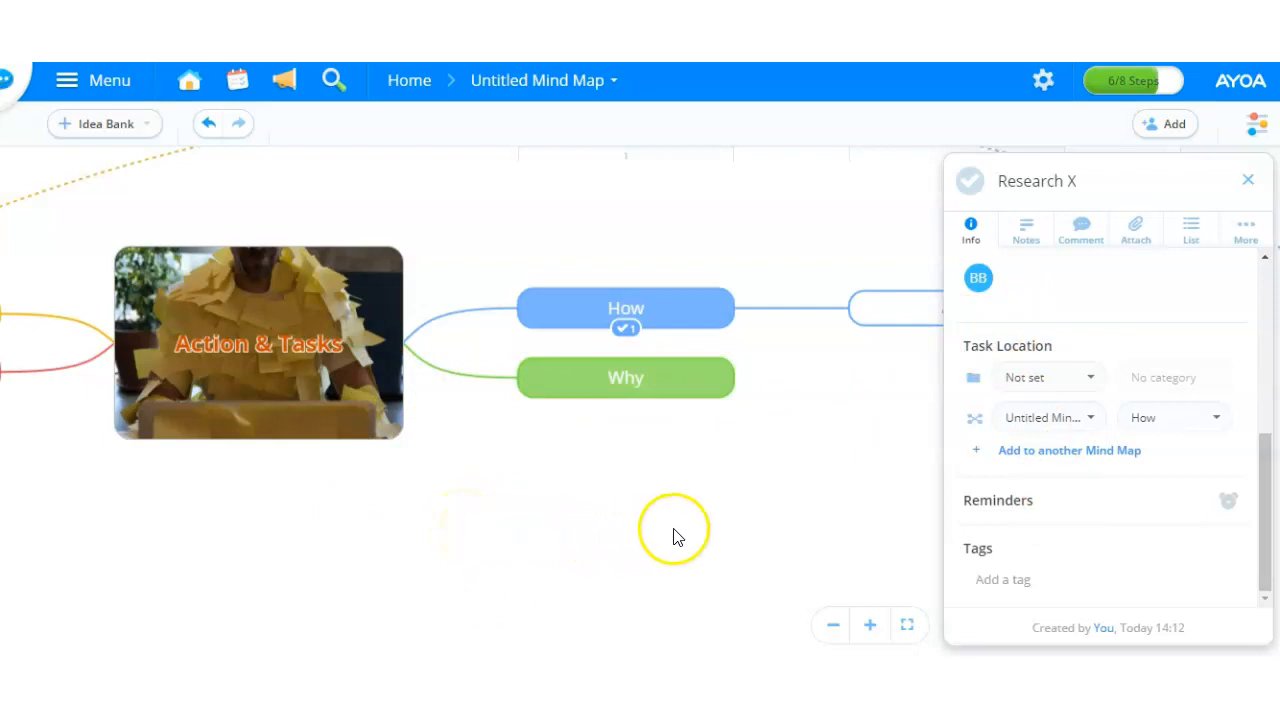